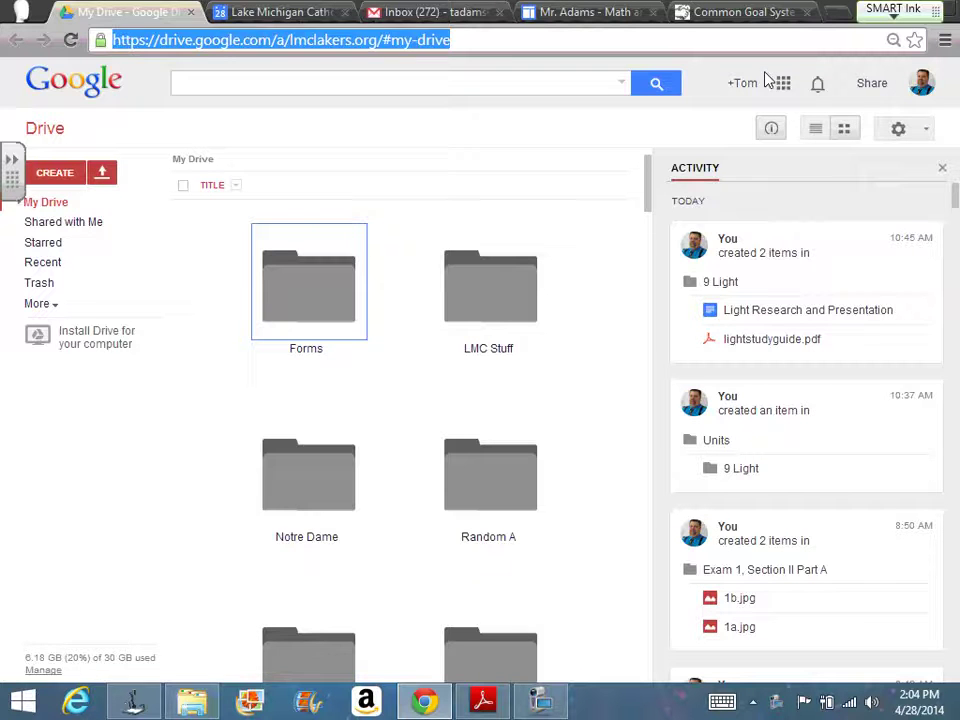
Step: Open Google Sites from Drive and close the Drive, calendar, mail and other leftover browser tabs
{"action": "left_click", "coordinate": [783, 83]}
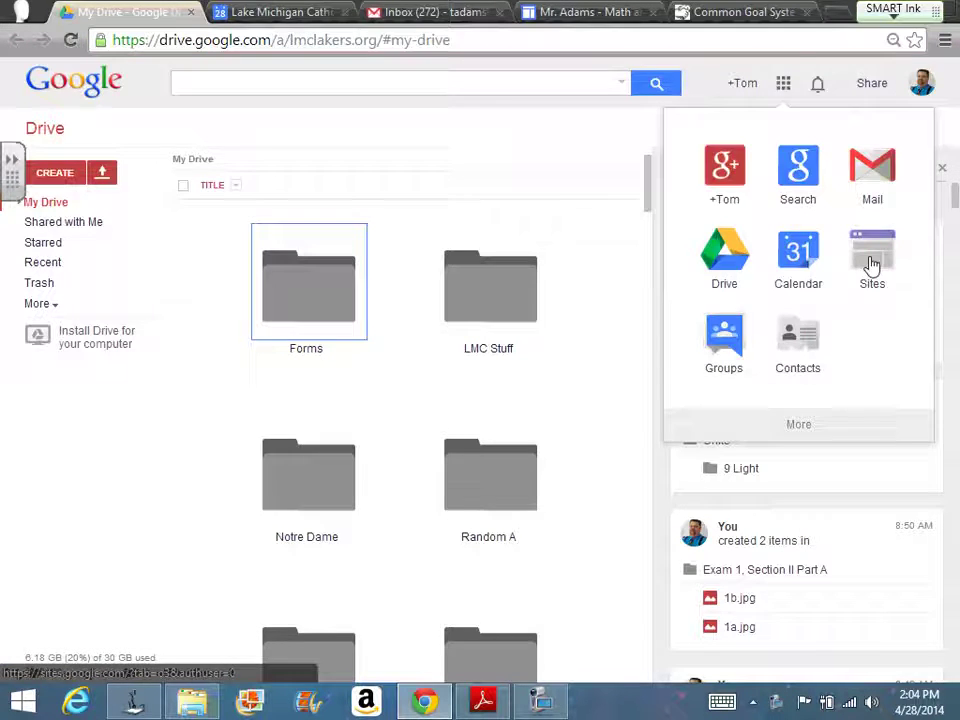
{"action": "left_click", "coordinate": [872, 260]}
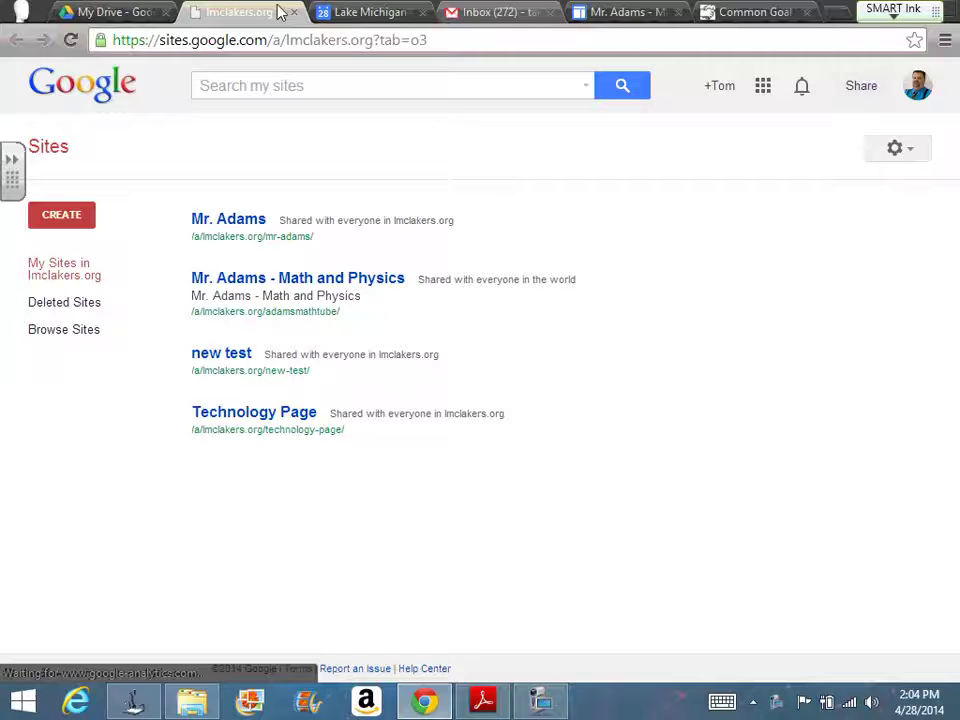
{"action": "left_click", "coordinate": [167, 13]}
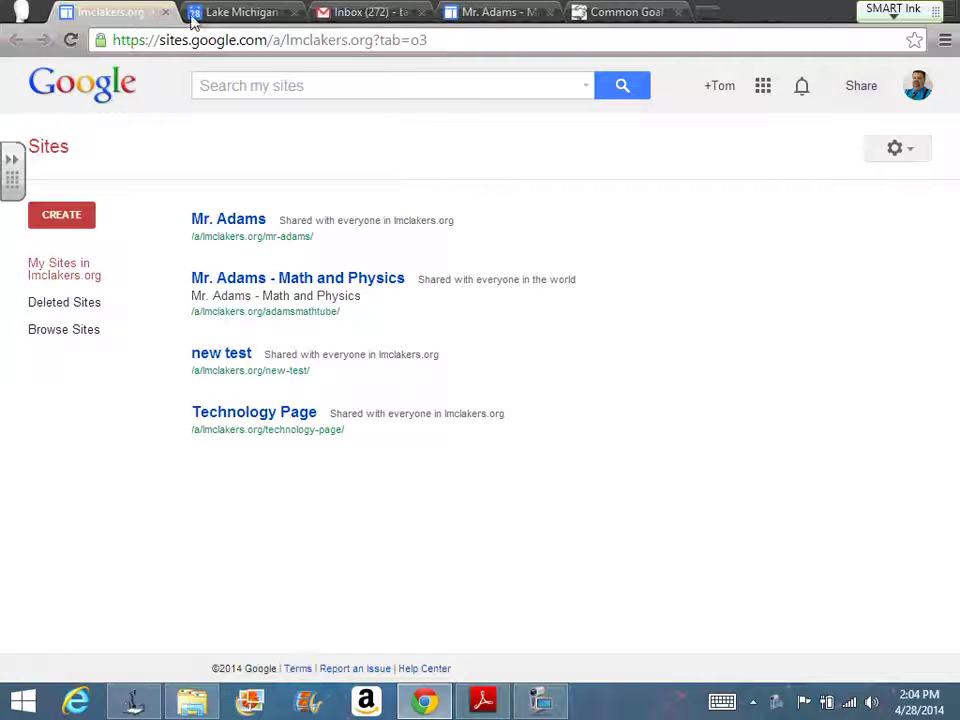
{"action": "left_click", "coordinate": [294, 13]}
{"action": "left_click", "coordinate": [294, 13]}
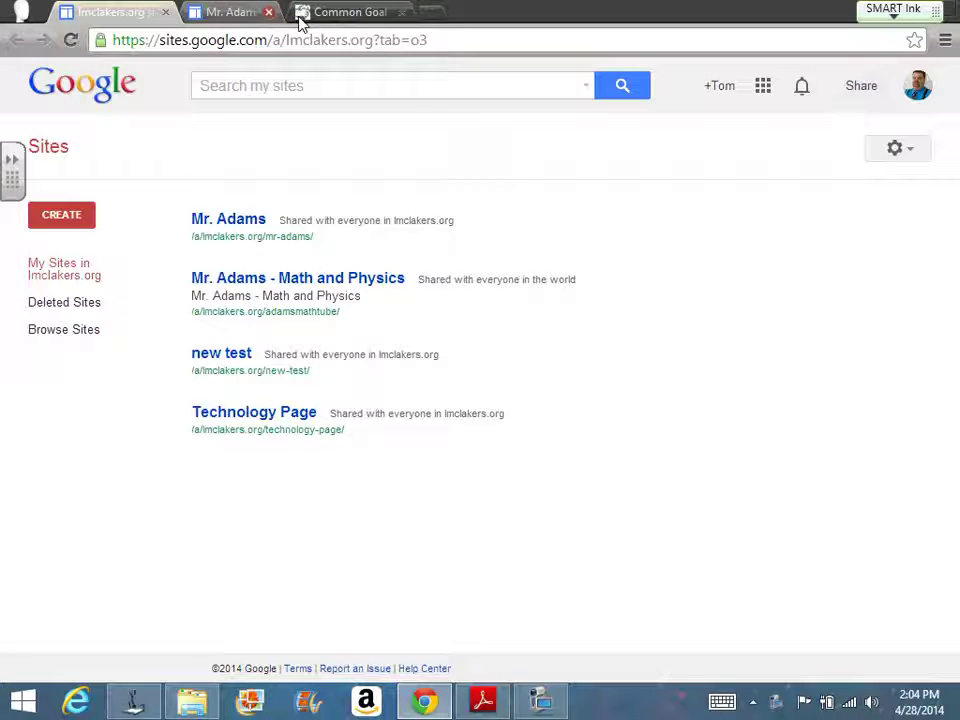
{"action": "left_click", "coordinate": [297, 13]}
{"action": "left_click", "coordinate": [297, 13]}
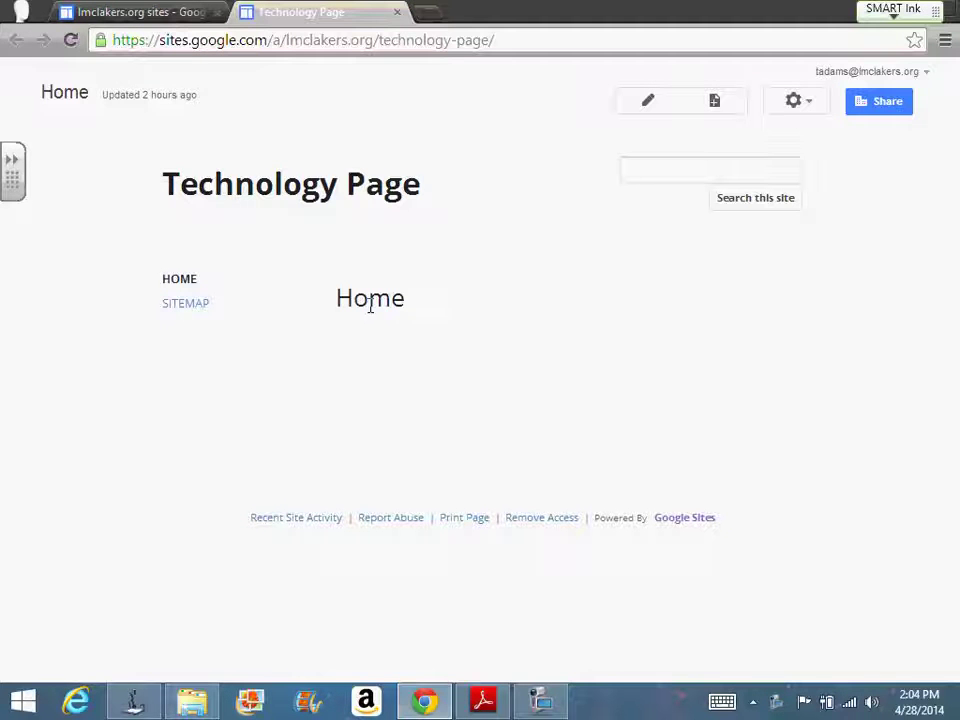
Step: Start editing the Technology Page site's home page and open the settings for inserting a Google Group gadget
{"action": "left_click", "coordinate": [645, 112]}
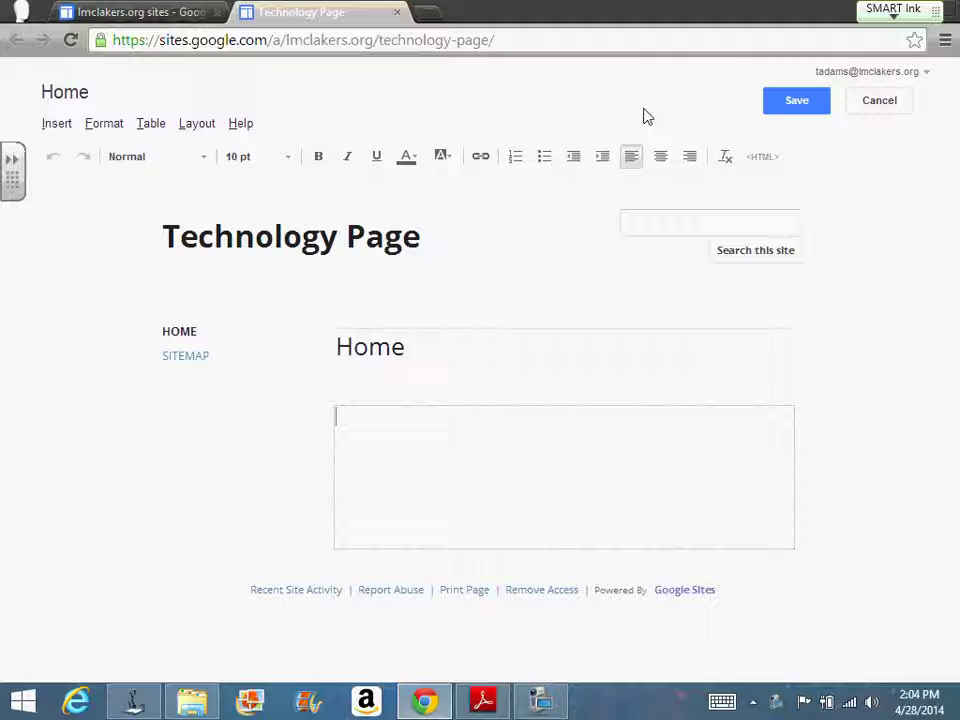
{"action": "left_click", "coordinate": [57, 125]}
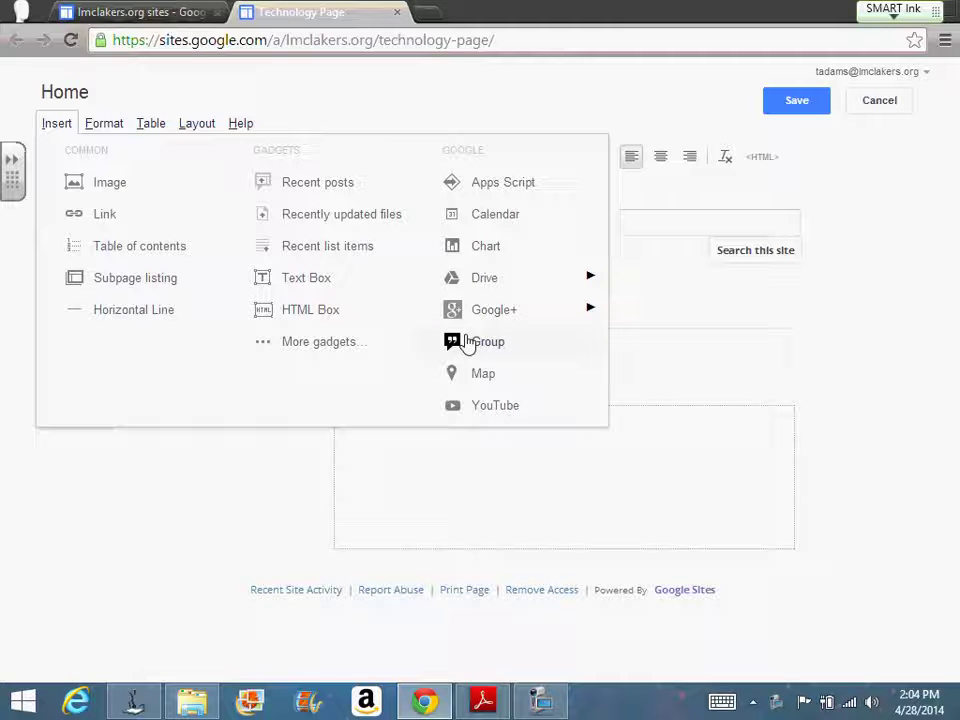
{"action": "left_click", "coordinate": [467, 342]}
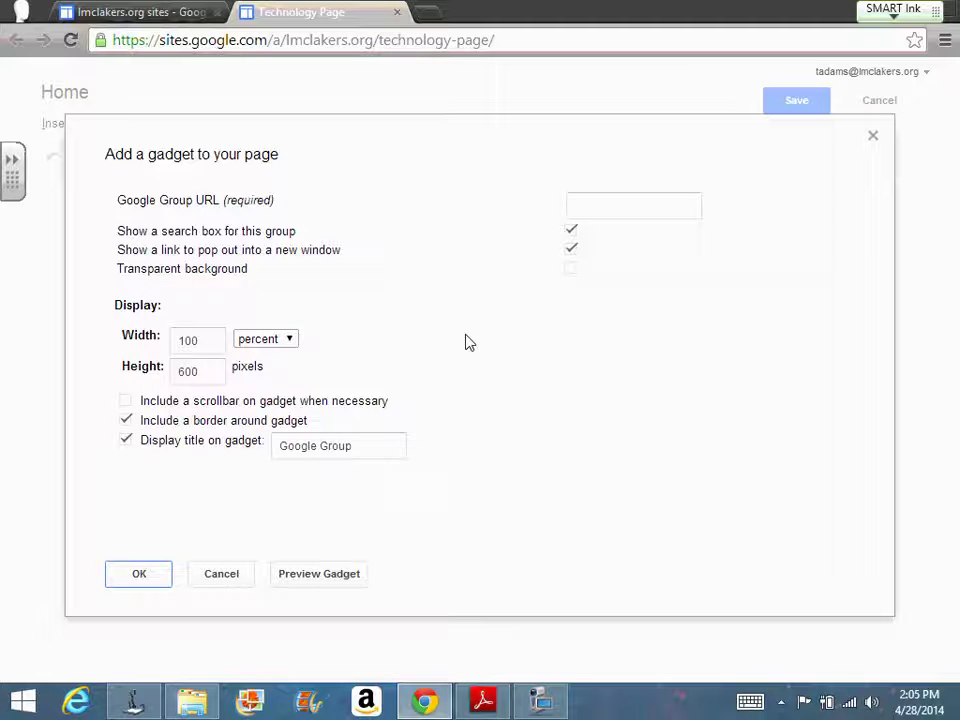
Step: Open the Technology group's forum page on groups.google.com directly by its address in a new browser tab
{"action": "left_click", "coordinate": [439, 18]}
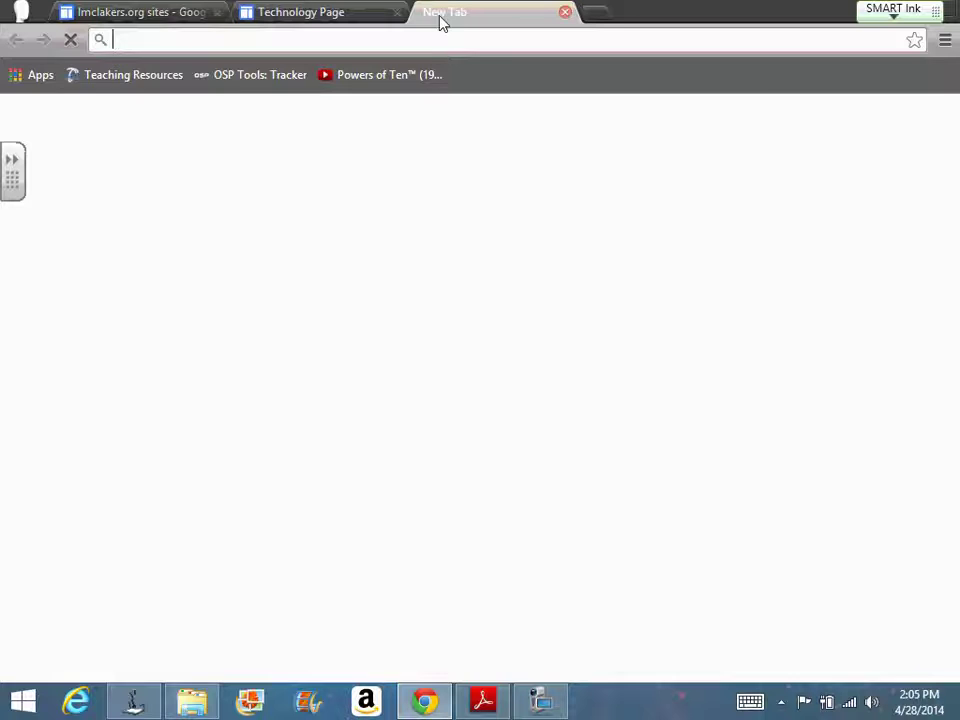
{"action": "type", "text": "te"}
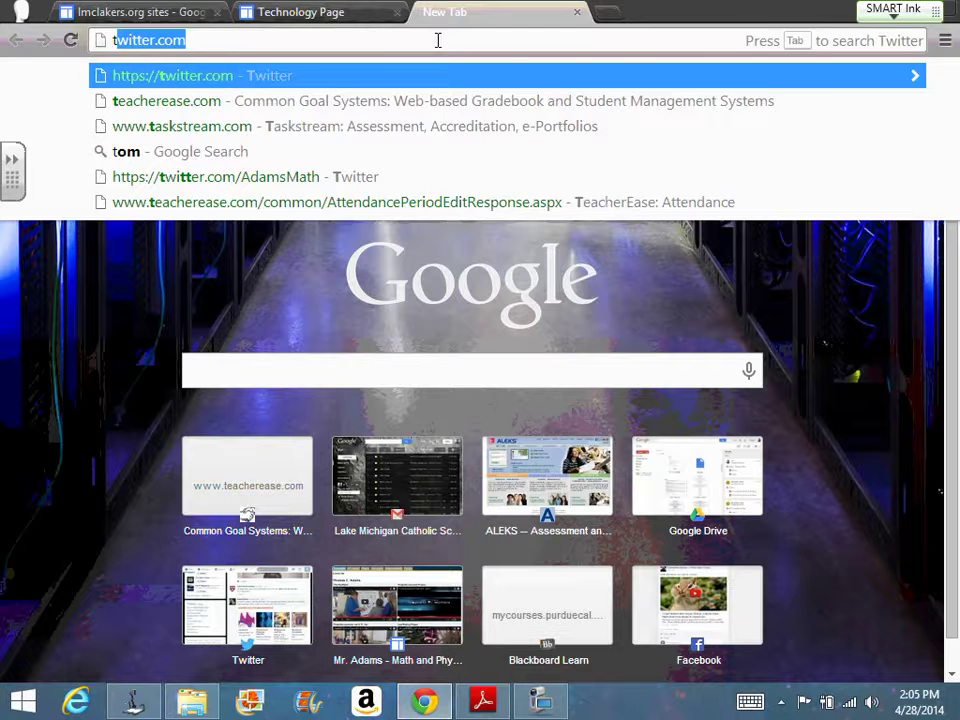
{"action": "type", "text": "chno"}
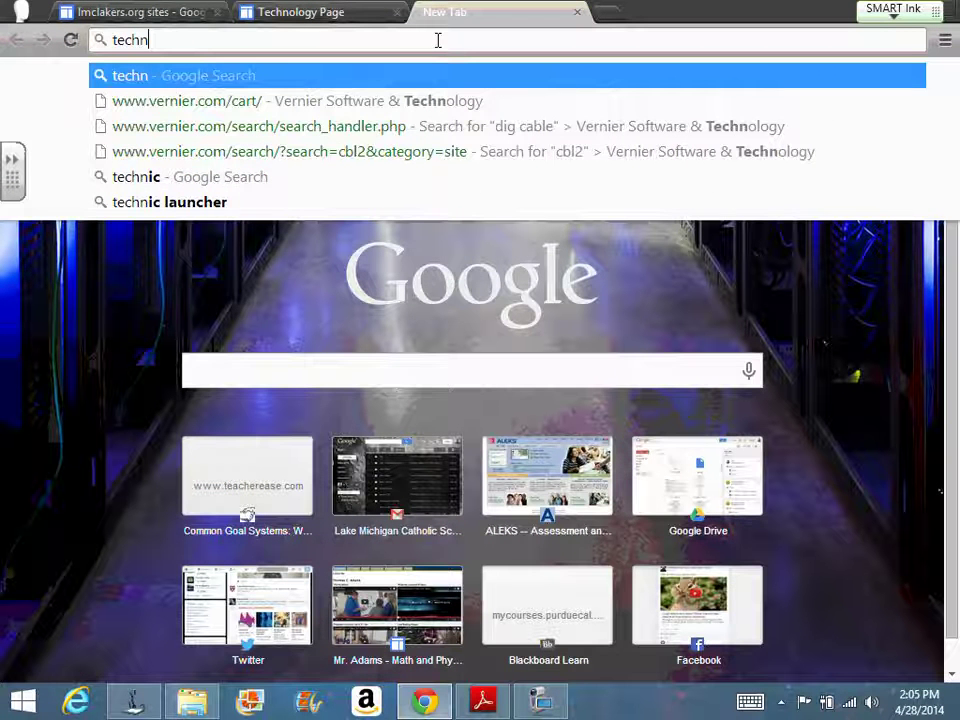
{"action": "key", "text": "BackSpace"}
{"action": "key", "text": "BackSpace"}
{"action": "key", "text": "BackSpace"}
{"action": "key", "text": "BackSpace"}
{"action": "key", "text": "BackSpace"}
{"action": "key", "text": "BackSpace"}
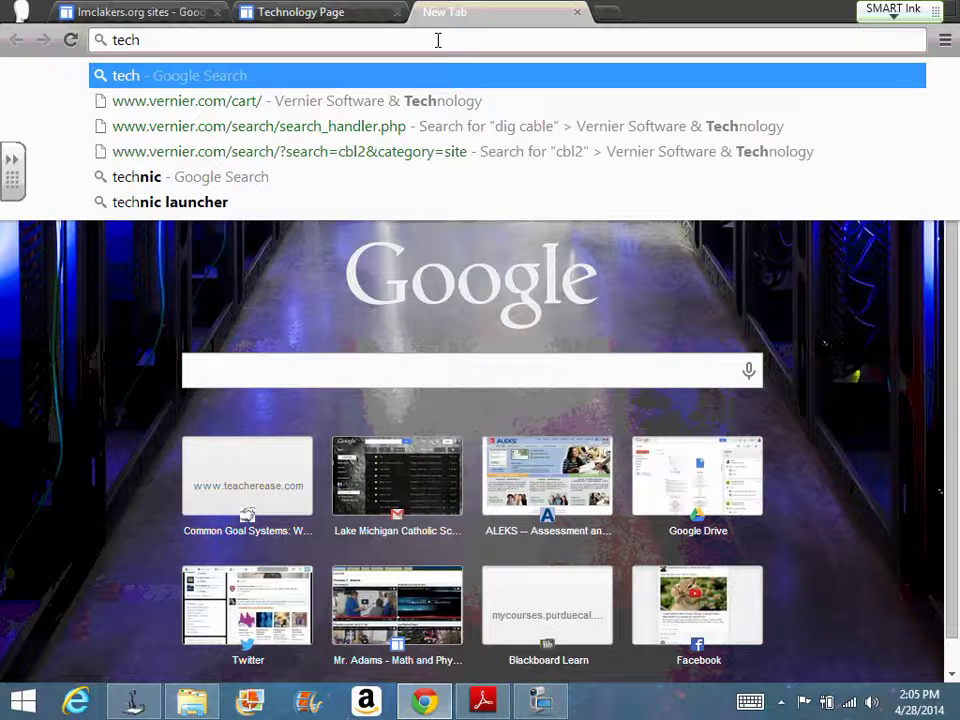
{"action": "type", "text": "grop"}
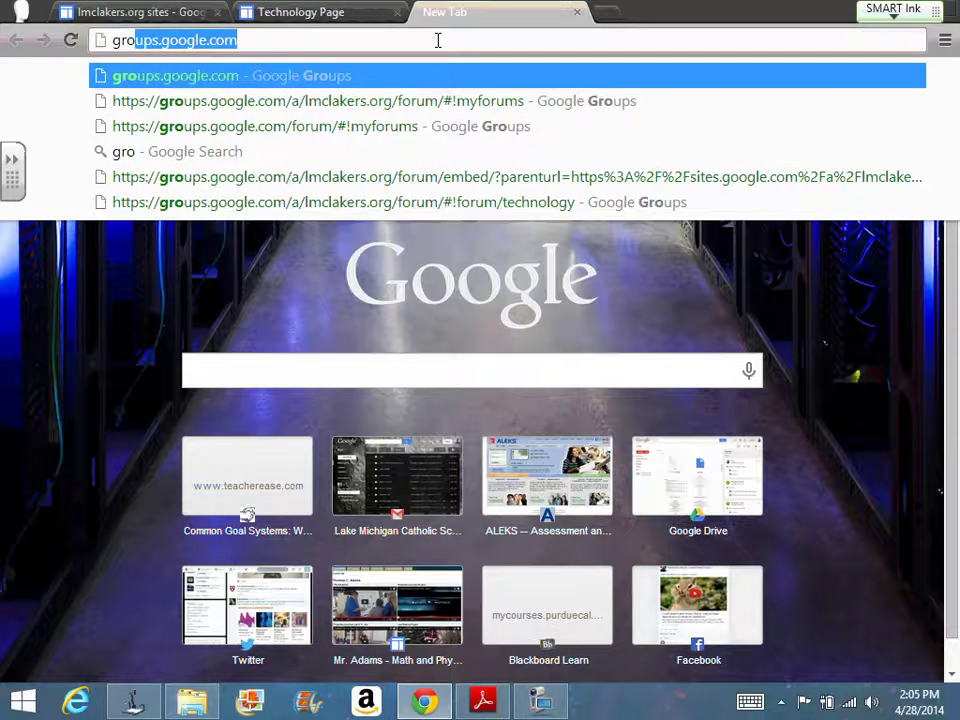
{"action": "key", "text": "BackSpace"}
{"action": "key", "text": "Down"}
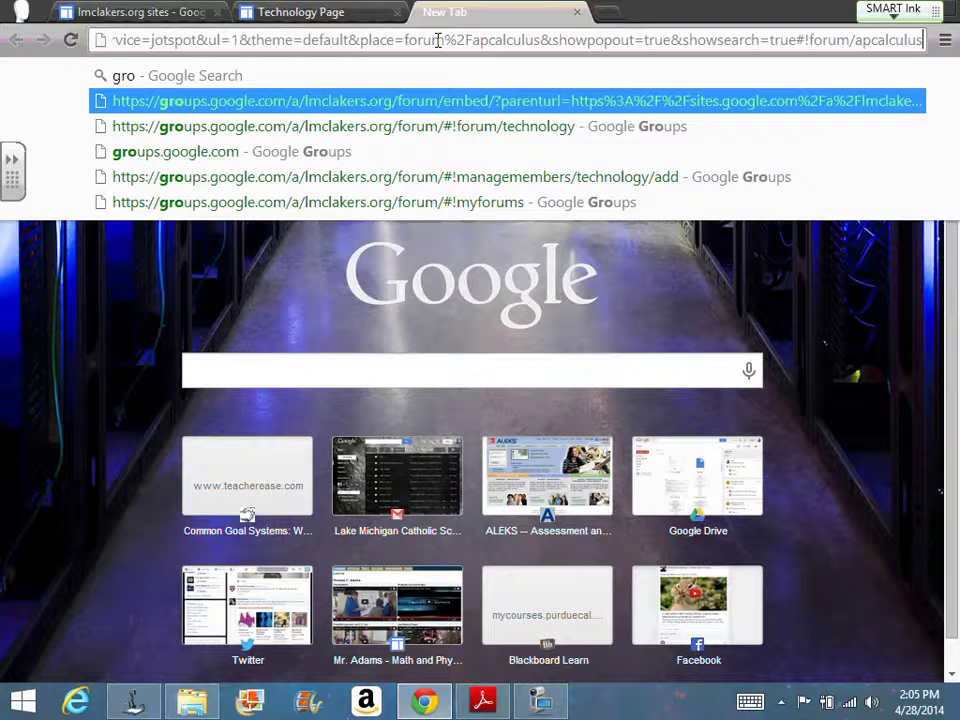
{"action": "key", "text": "Down"}
{"action": "key", "text": "Return"}
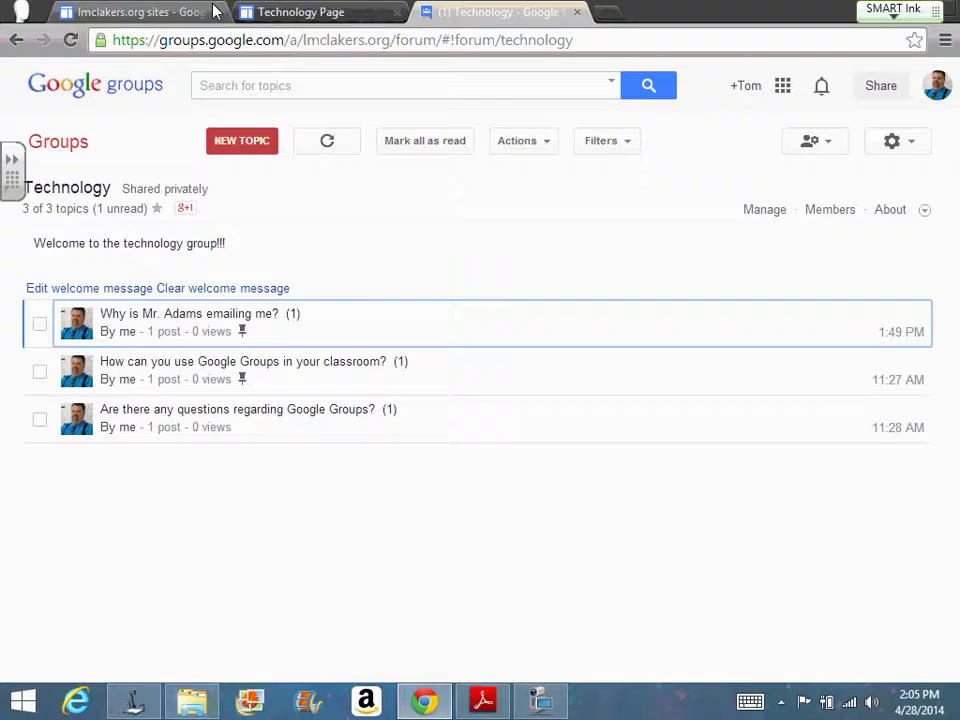
Step: From the Google Sites list, open Google Groups, switch My groups to the lmclakers.org organization, and open the Technology group
{"action": "left_click", "coordinate": [249, 12]}
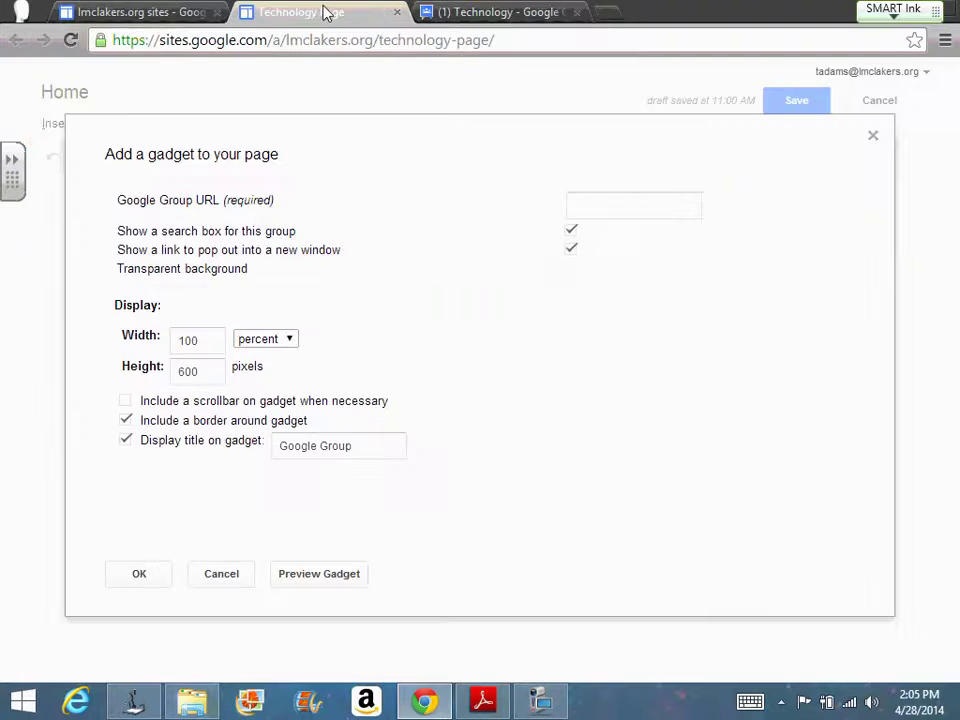
{"action": "left_click", "coordinate": [143, 14]}
{"action": "left_click", "coordinate": [763, 87]}
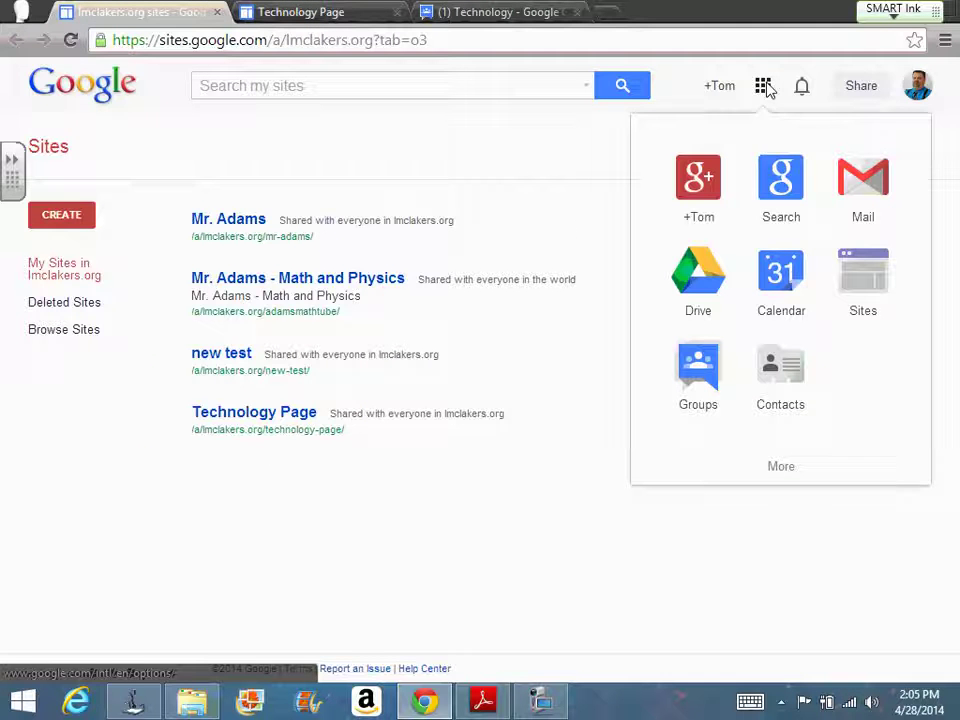
{"action": "left_click", "coordinate": [700, 391]}
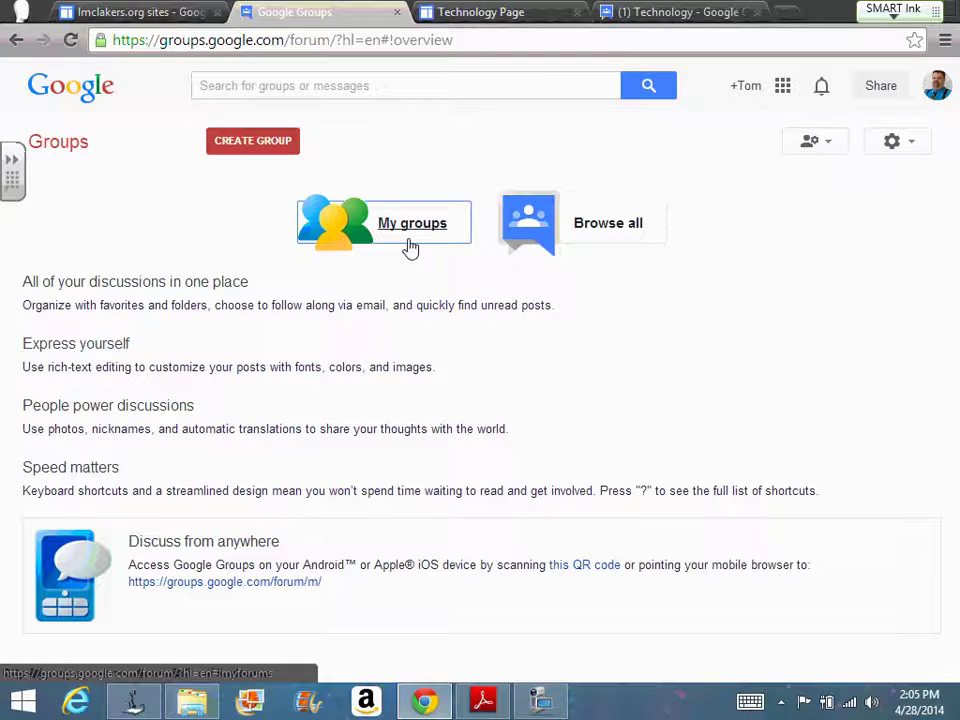
{"action": "left_click", "coordinate": [409, 236]}
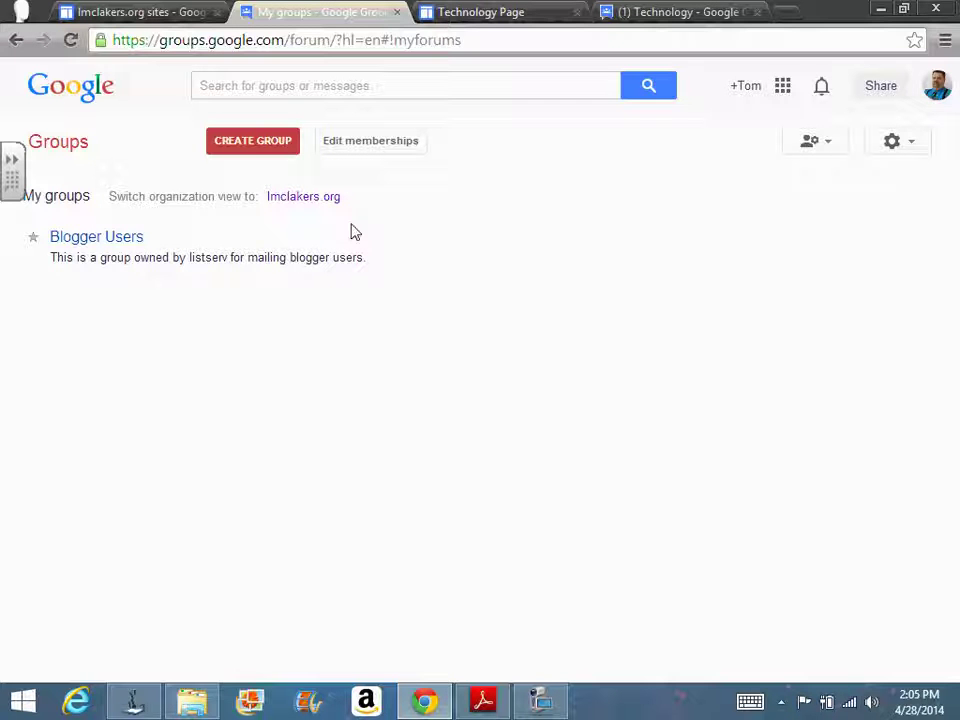
{"action": "left_click", "coordinate": [302, 198]}
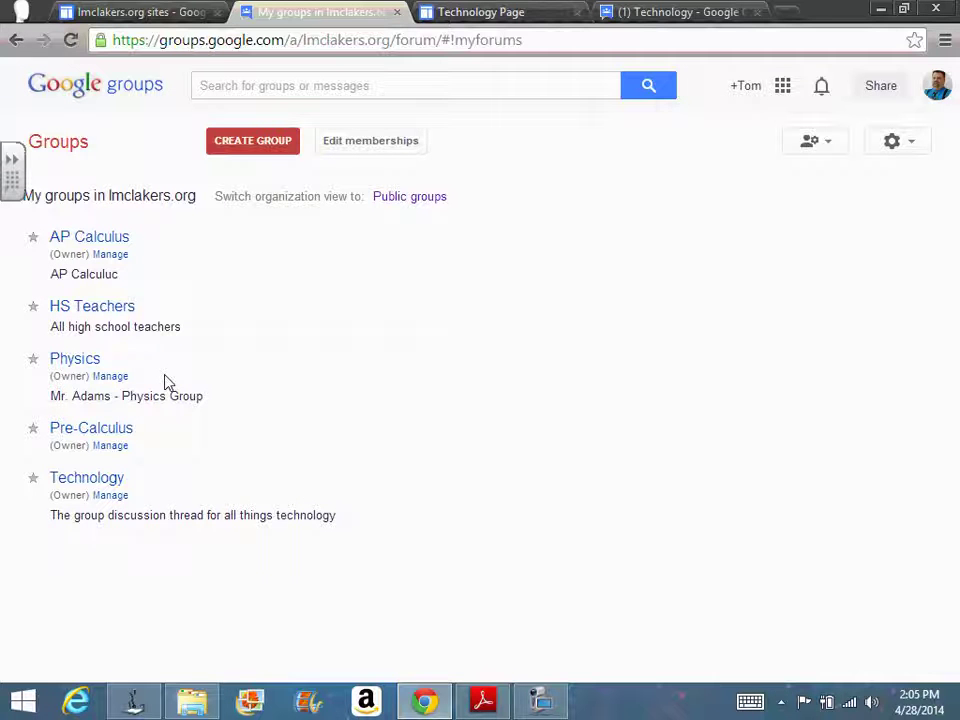
{"action": "left_click", "coordinate": [116, 487]}
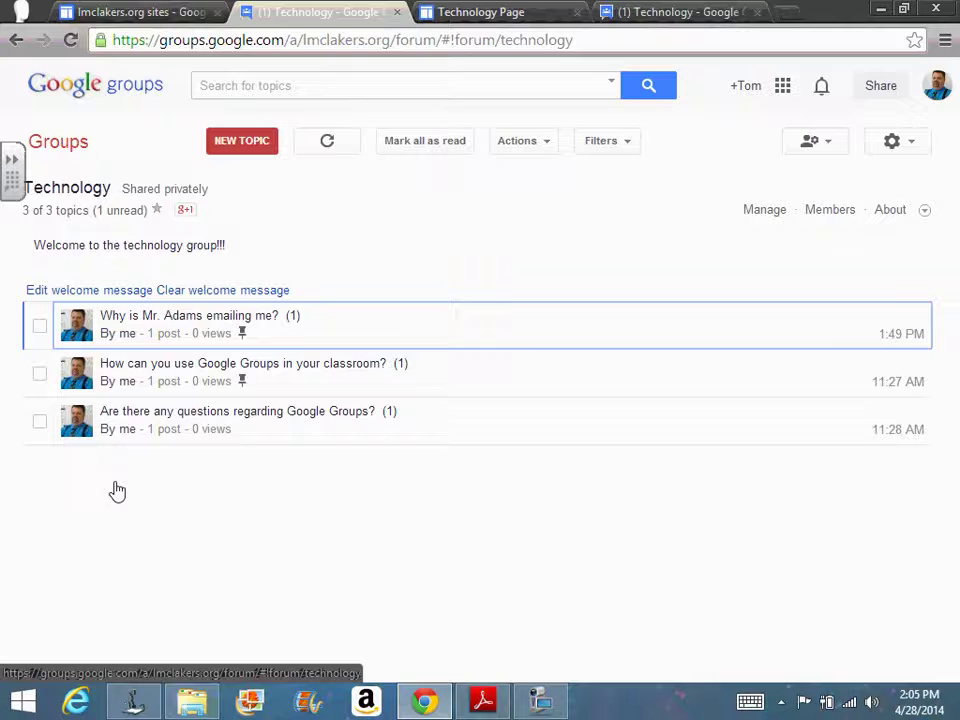
Step: Copy the full web address of the Technology group's forum page
{"action": "left_click", "coordinate": [412, 40]}
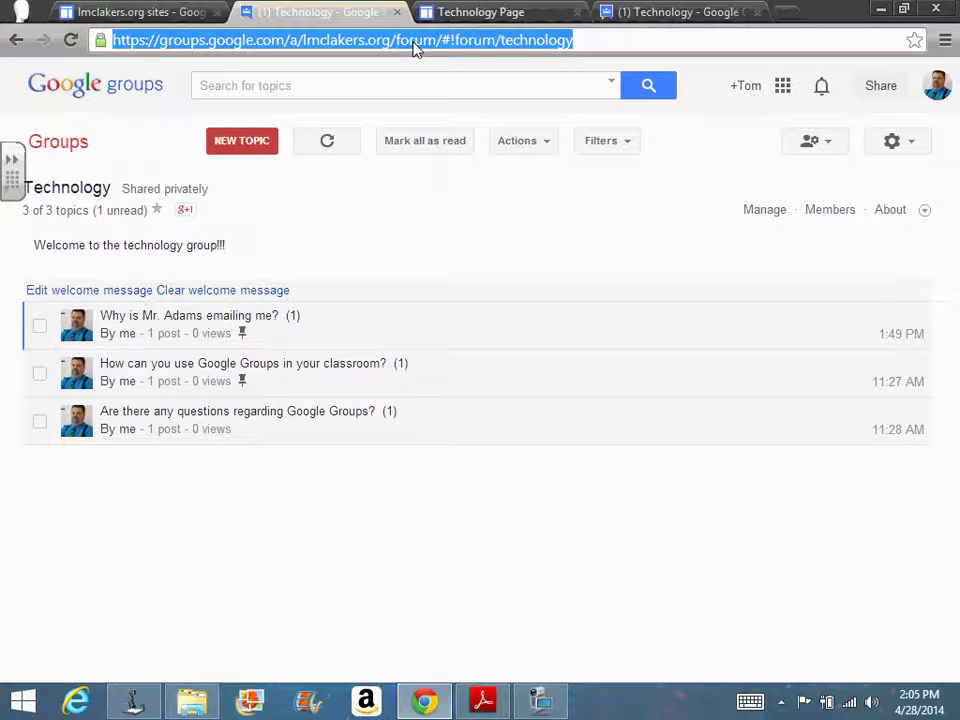
{"action": "right_click", "coordinate": [413, 45]}
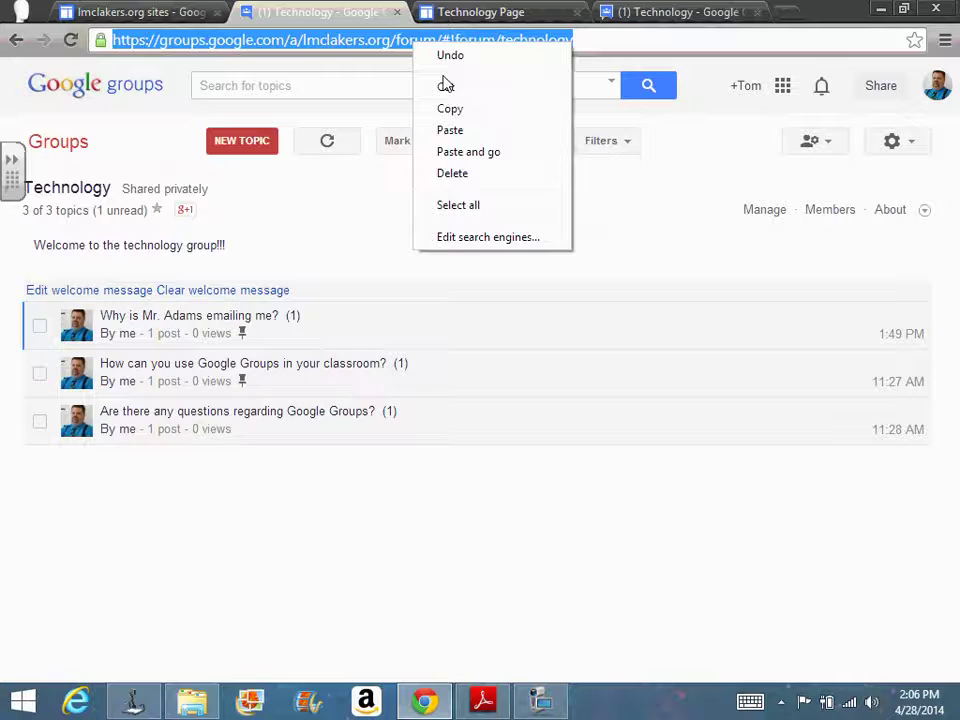
{"action": "left_click", "coordinate": [452, 109]}
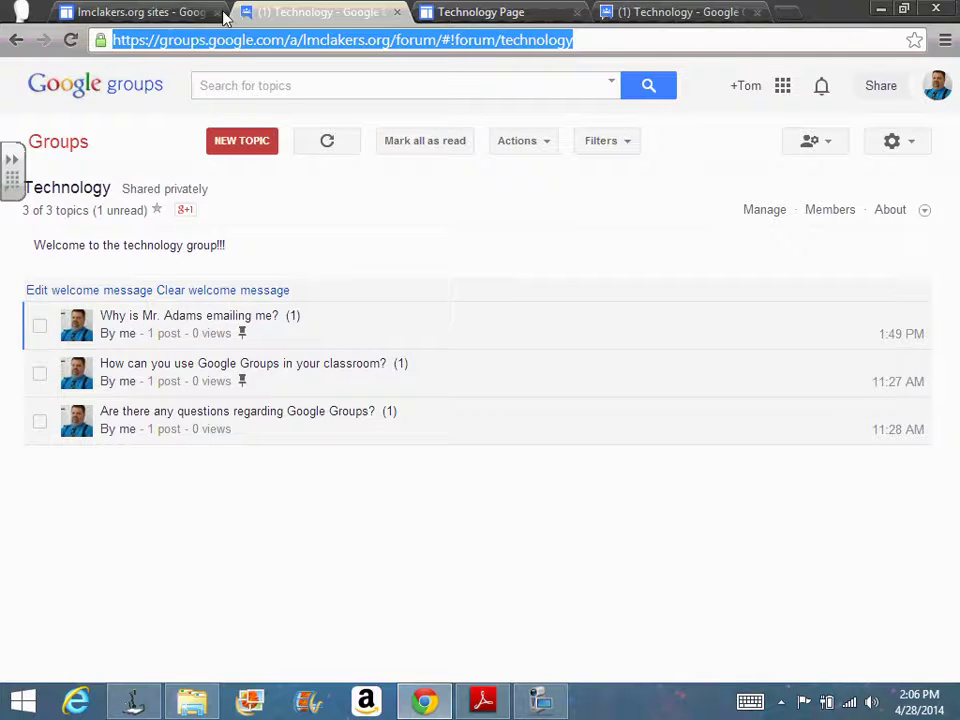
Step: Paste the copied address as the gadget's Google Group URL, include a scrollbar when necessary, and add the gadget to the Technology Page
{"action": "left_click", "coordinate": [167, 12]}
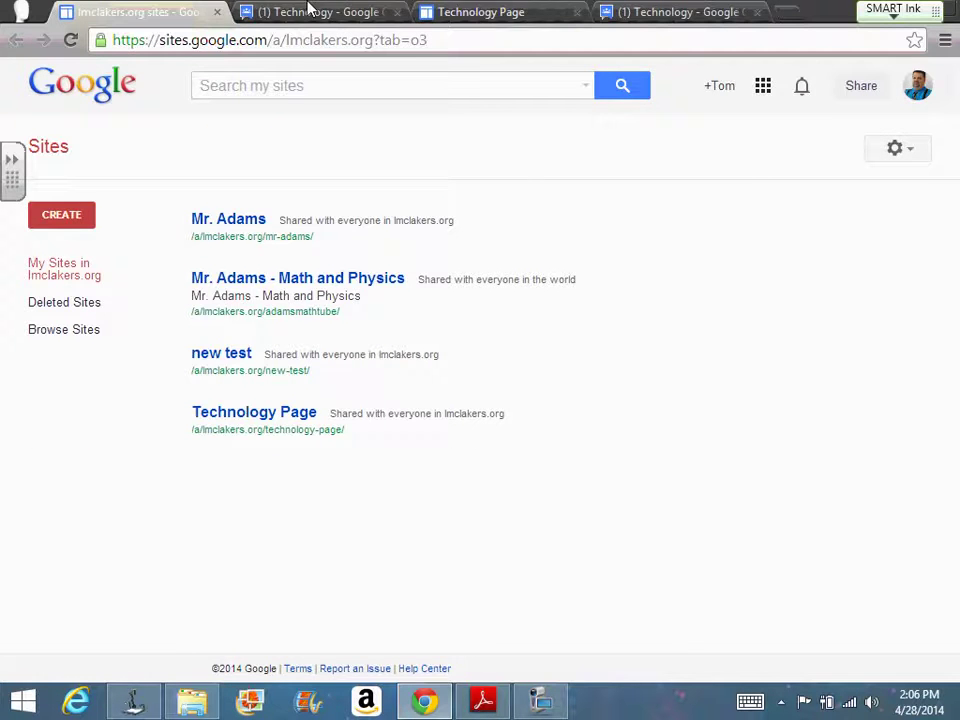
{"action": "left_click", "coordinate": [517, 20]}
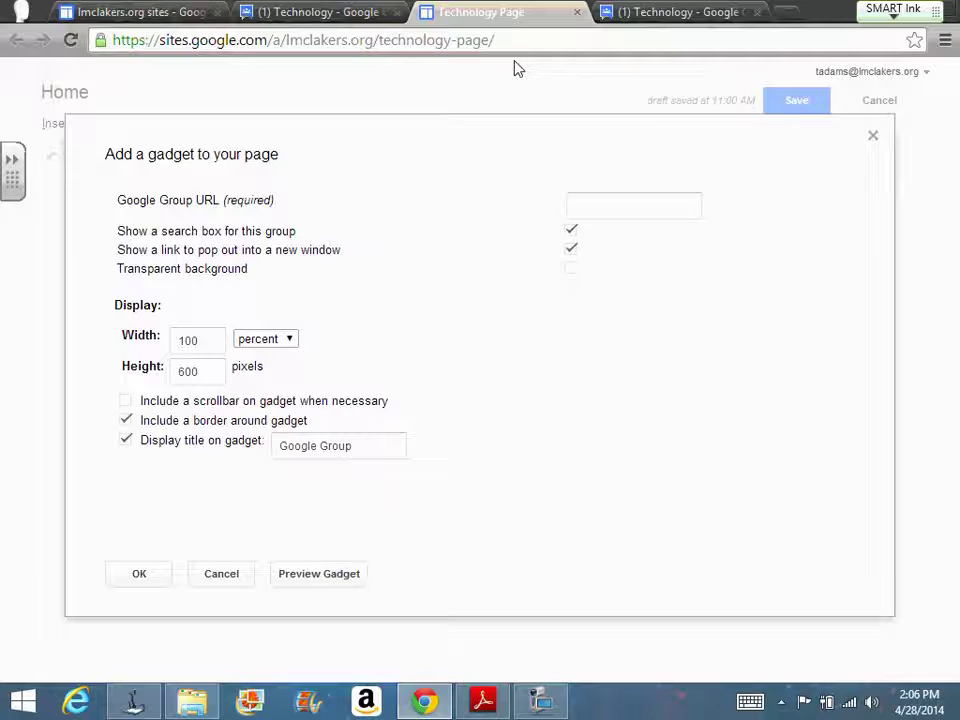
{"action": "left_click", "coordinate": [595, 197]}
{"action": "key", "text": "ctrl+v"}
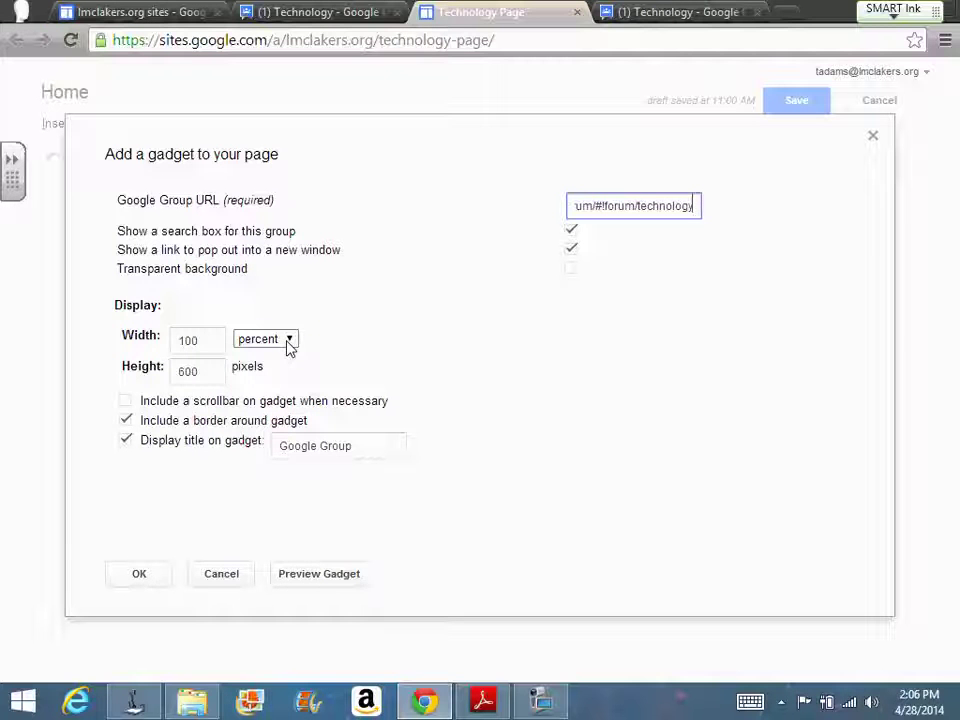
{"action": "left_click", "coordinate": [125, 400]}
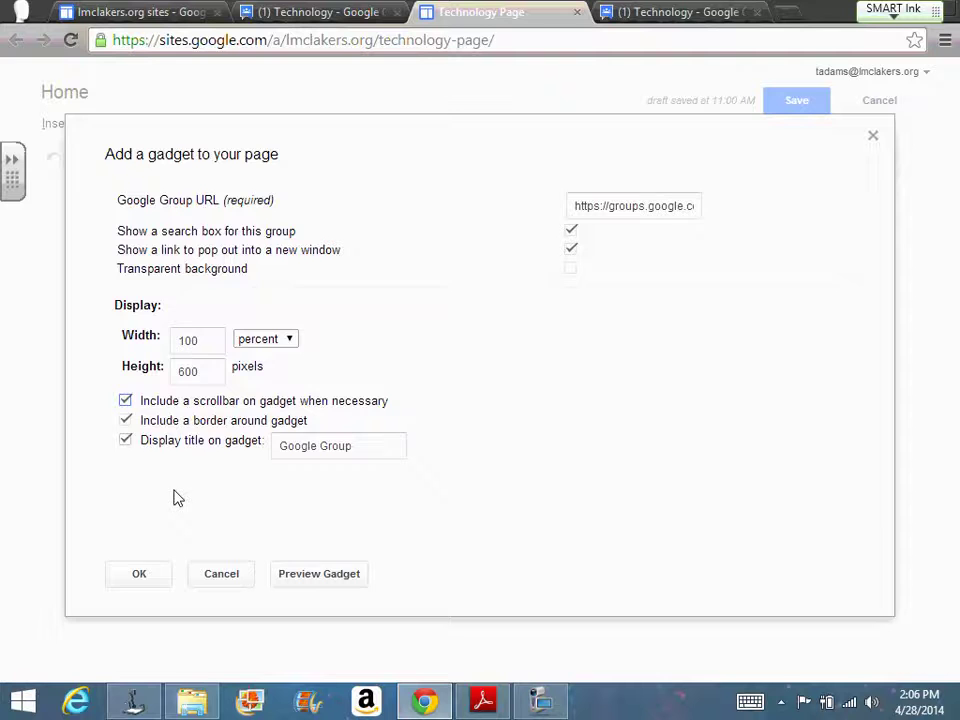
{"action": "left_click", "coordinate": [141, 574]}
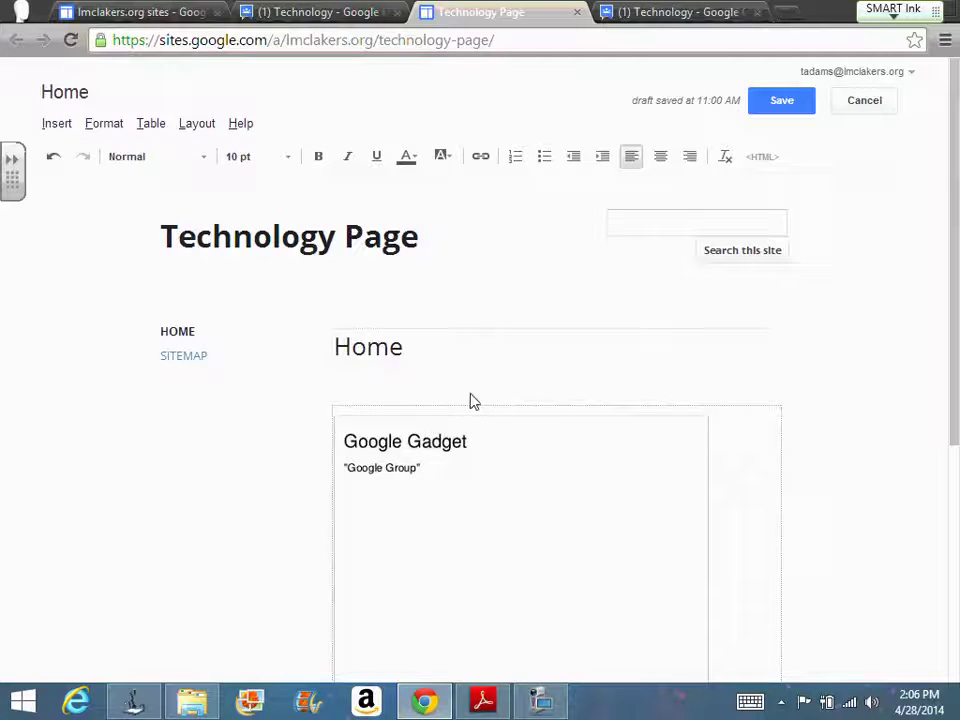
Step: Retitle the home page "Technology Page - " followed by the teacher's title and surname, save it, and check the embedded group
{"action": "left_click_drag", "start_coordinate": [471, 339], "coordinate": [257, 364]}
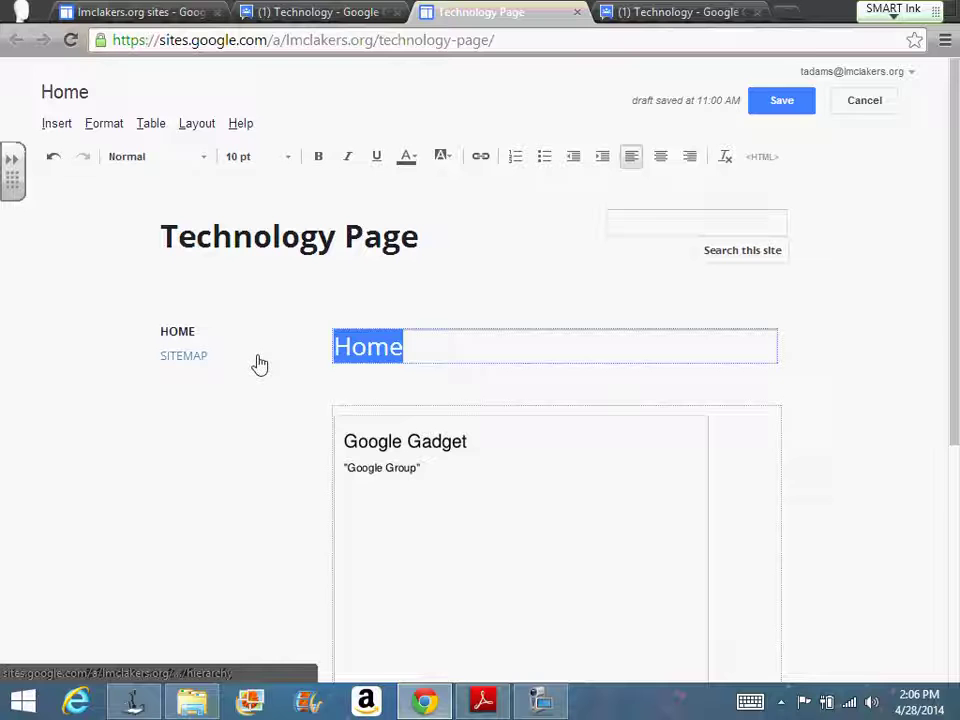
{"action": "type", "text": "T"}
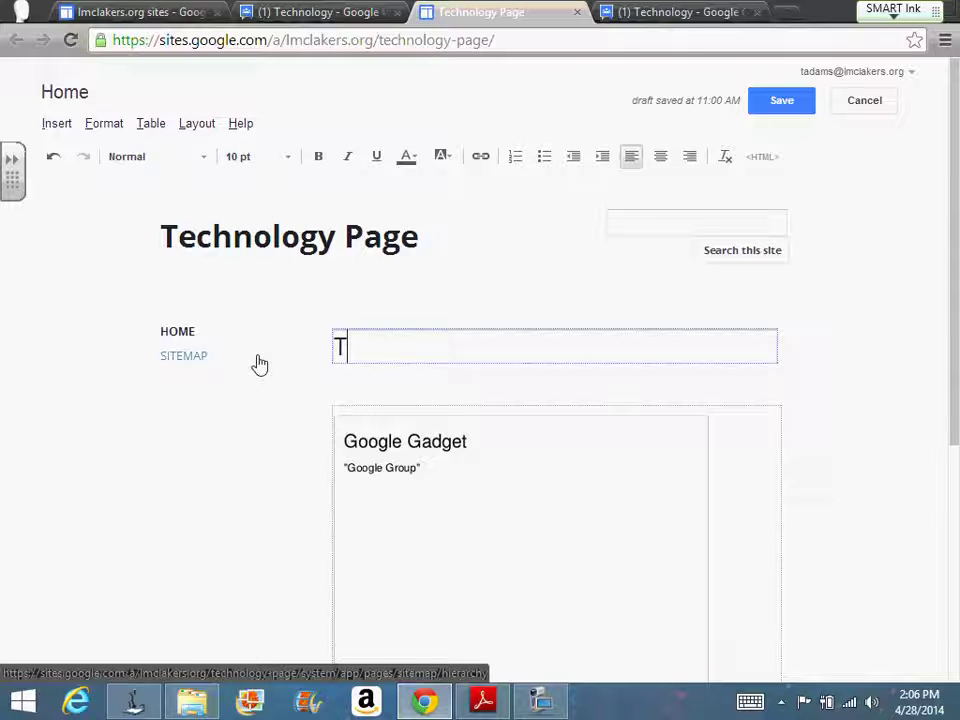
{"action": "type", "text": "echonl"}
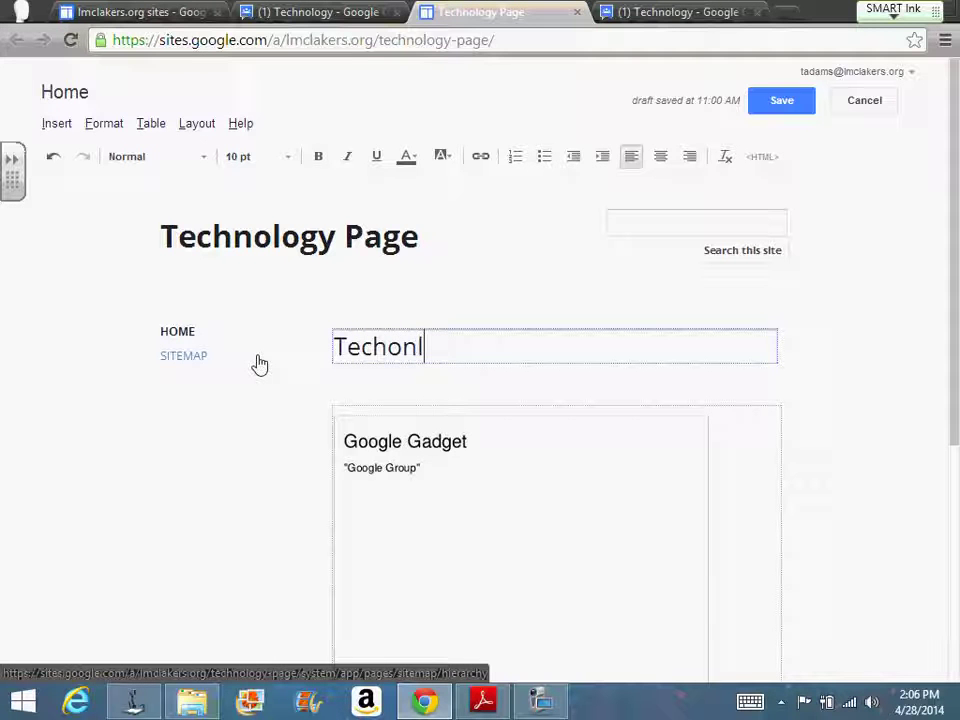
{"action": "key", "text": "BackSpace"}
{"action": "key", "text": "BackSpace"}
{"action": "key", "text": "BackSpace"}
{"action": "type", "text": "nolog"}
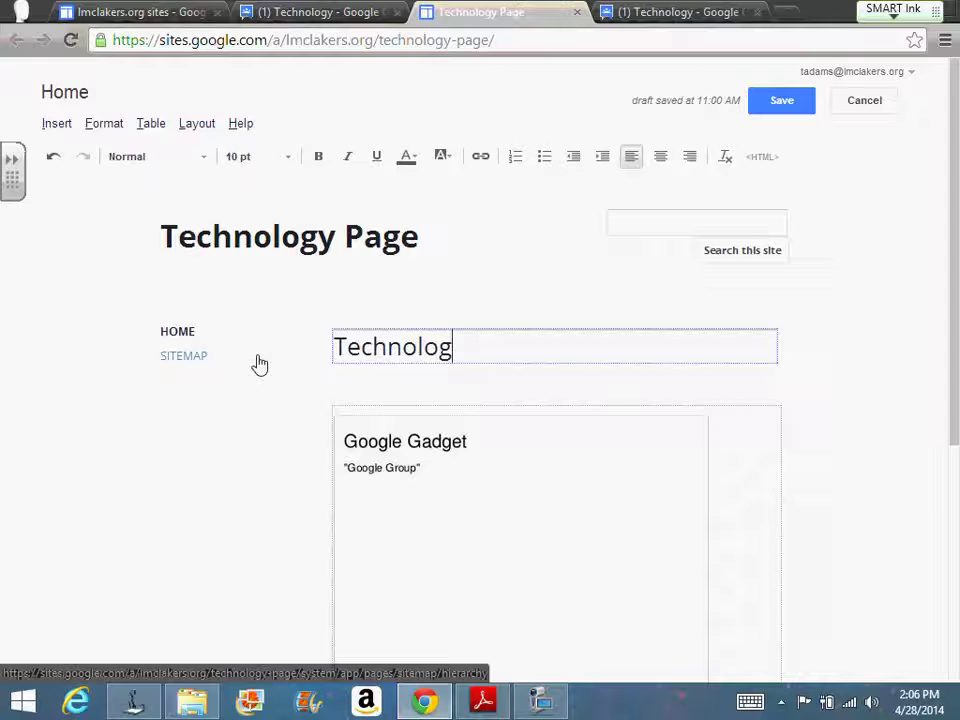
{"action": "type", "text": "y Page"}
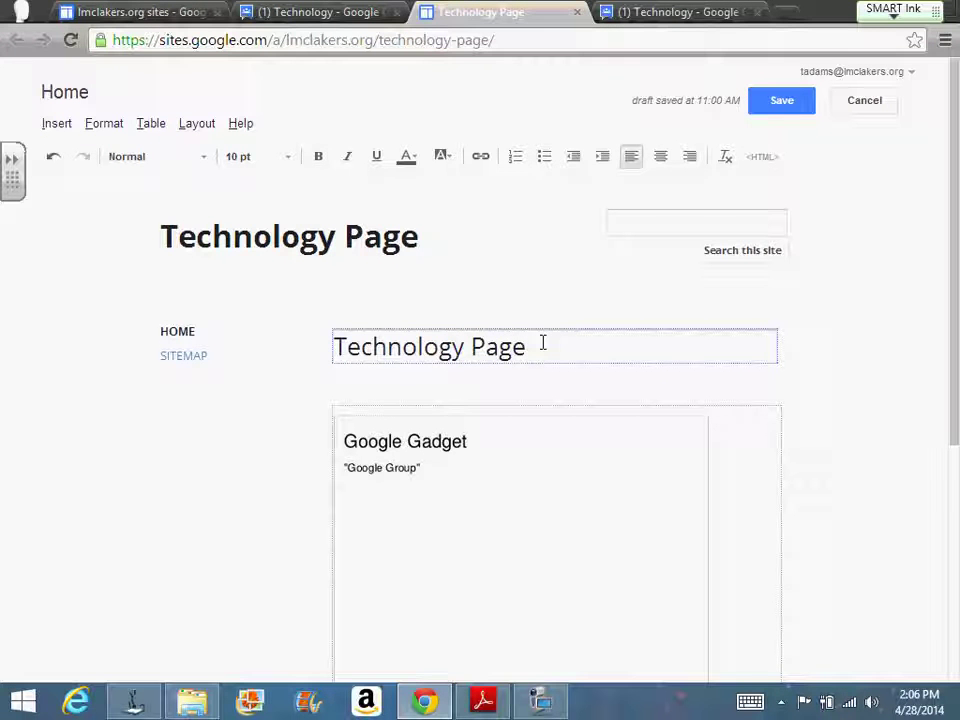
{"action": "type", "text": " - Mr"}
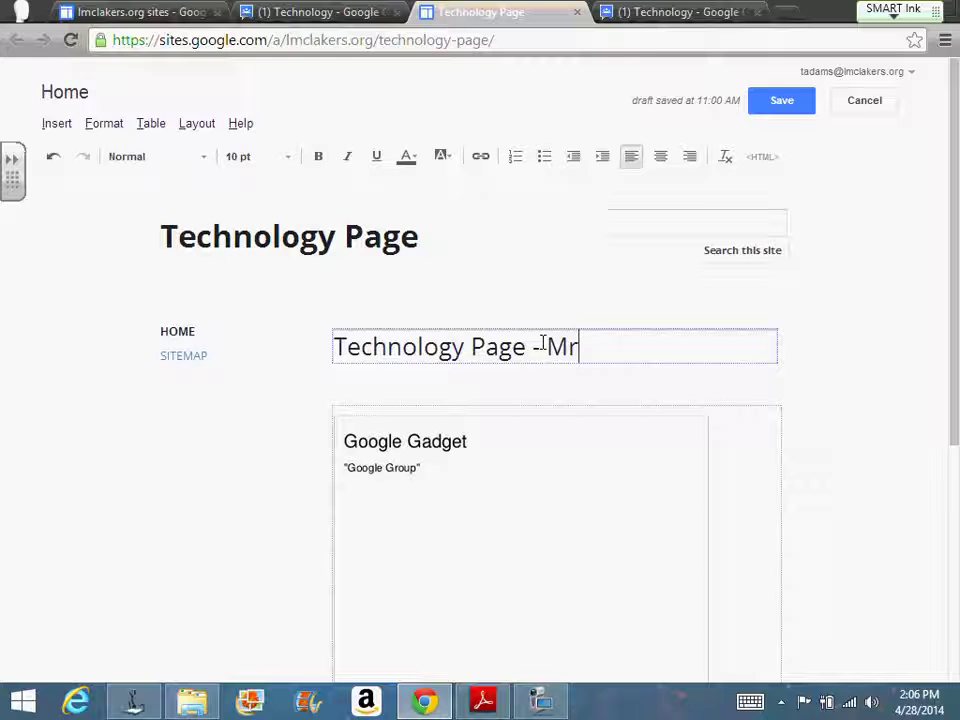
{"action": "type", "text": ". Adams"}
{"action": "left_click", "coordinate": [790, 117]}
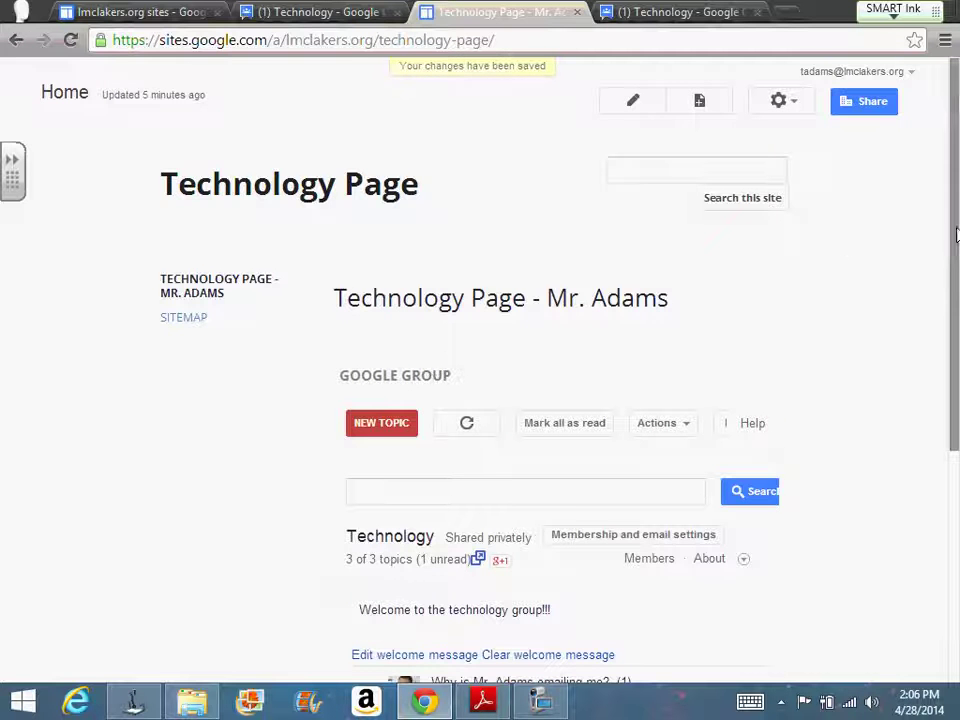
{"action": "left_click_drag", "start_coordinate": [956, 234], "coordinate": [954, 527]}
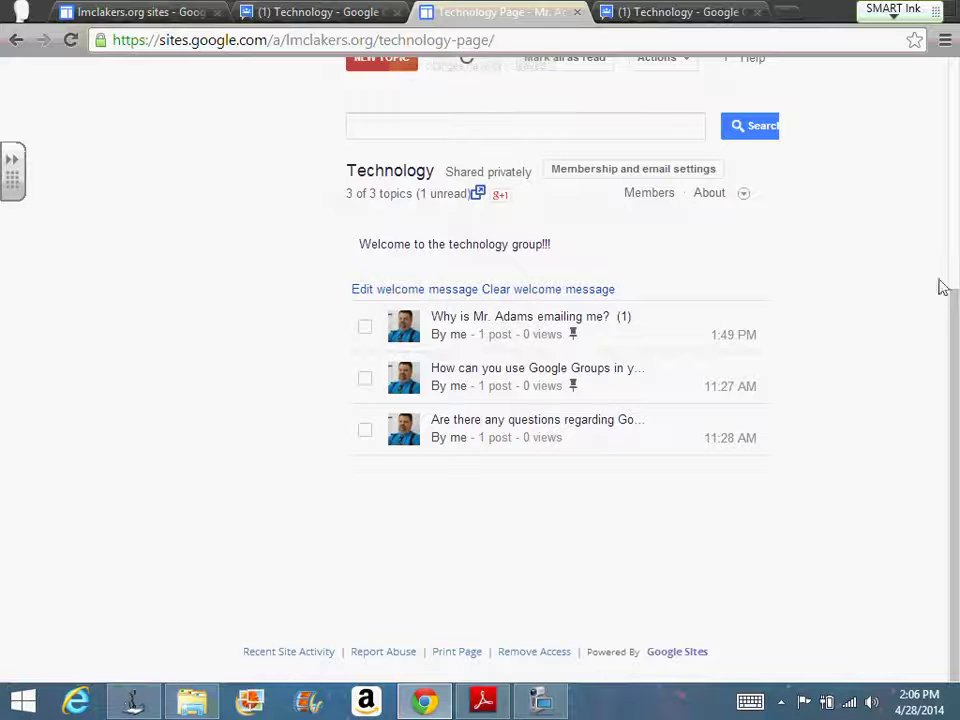
{"action": "left_click_drag", "start_coordinate": [953, 306], "coordinate": [953, 75]}
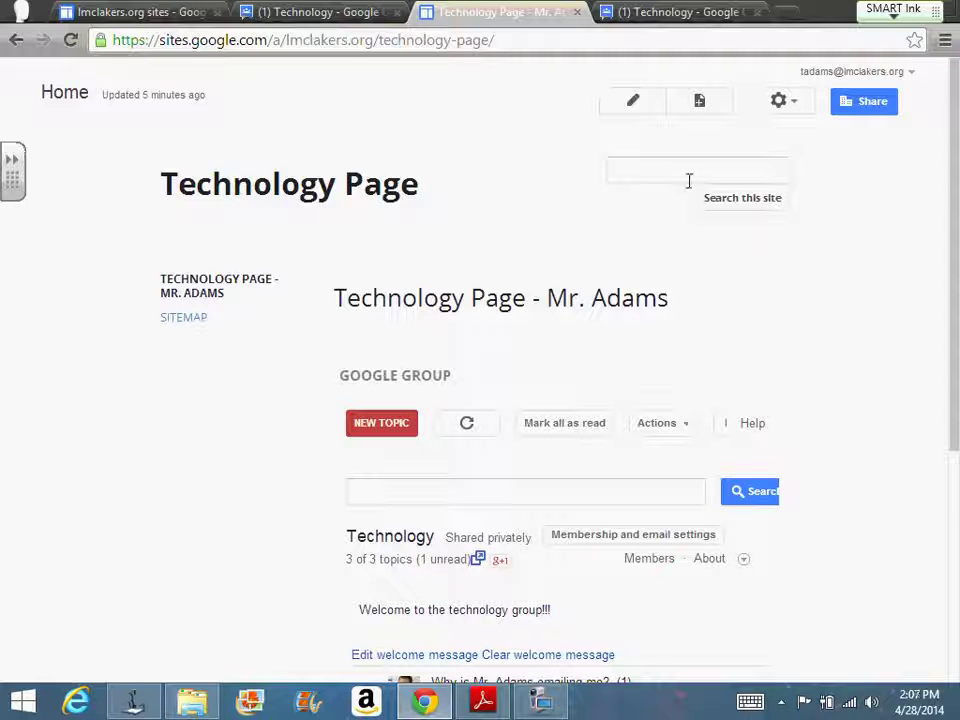
Step: Reopen the page for editing, change the Google Group gadget's display title to "Technology Group", and save the page
{"action": "left_click", "coordinate": [622, 101]}
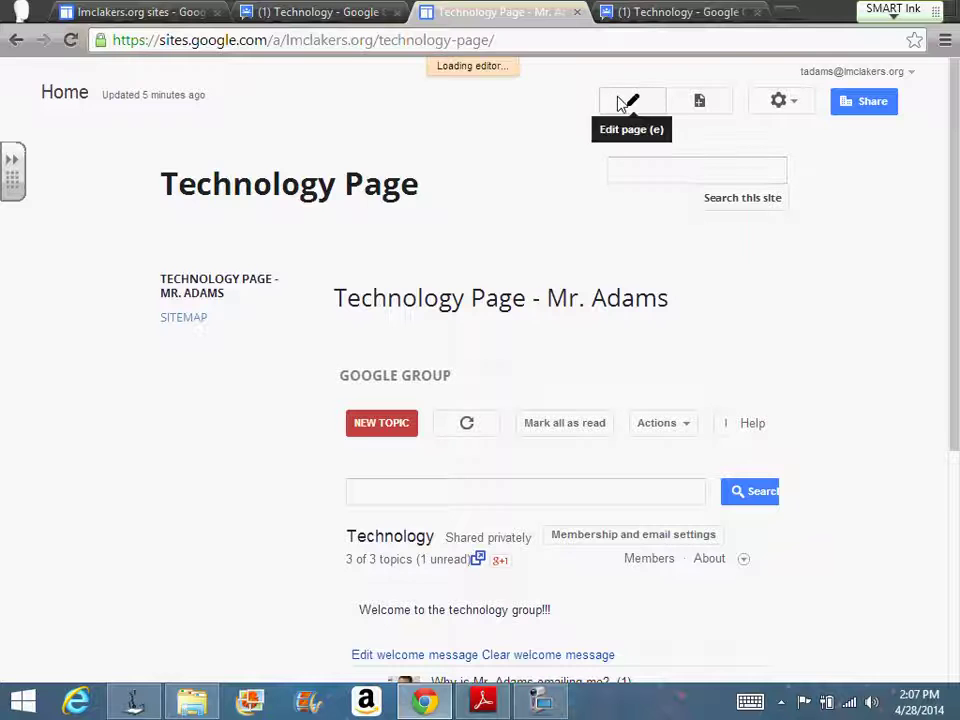
{"action": "left_click", "coordinate": [516, 437]}
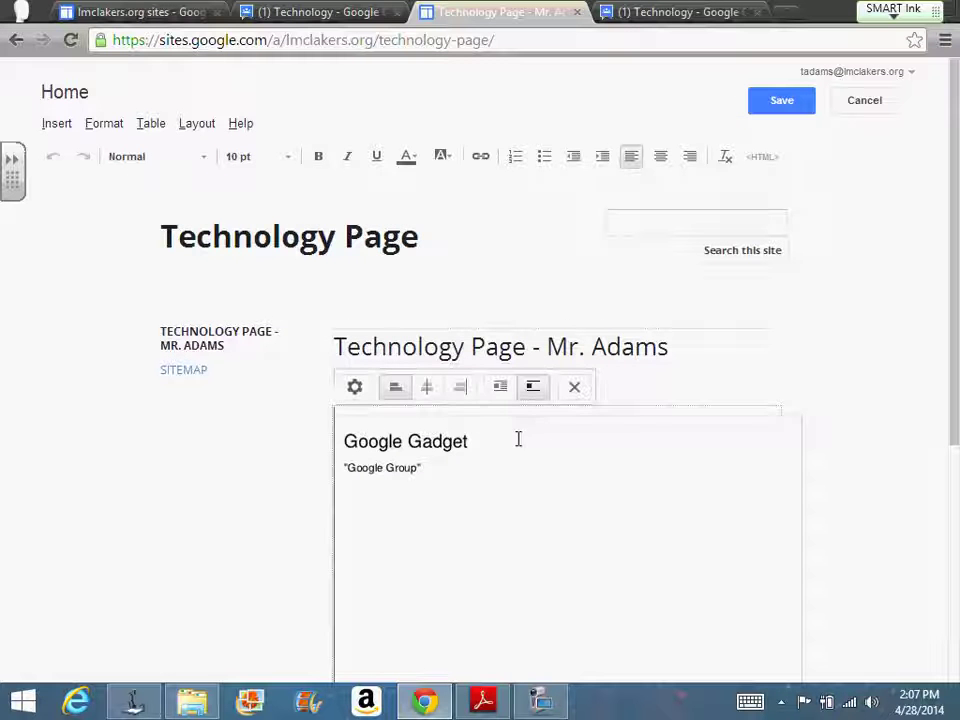
{"action": "left_click", "coordinate": [354, 388]}
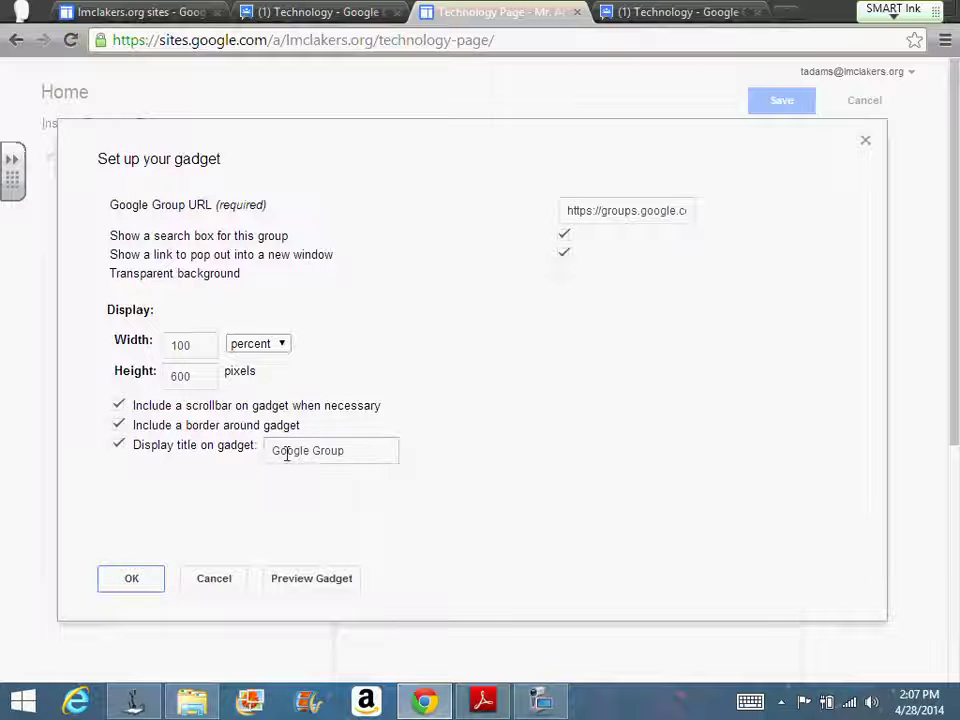
{"action": "left_click", "coordinate": [36, 401]}
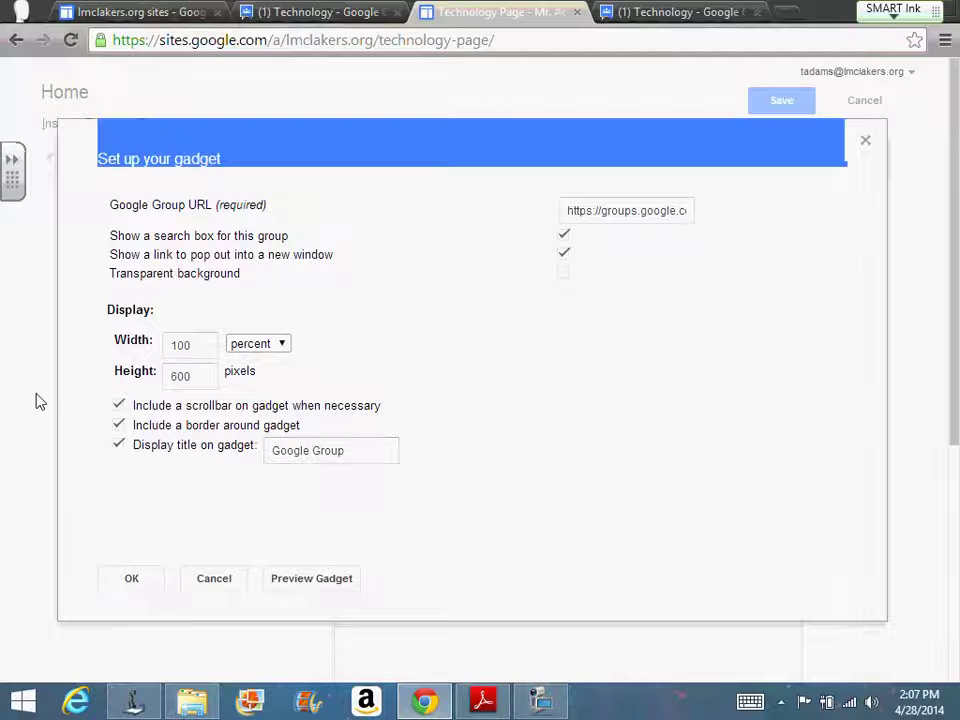
{"action": "left_click", "coordinate": [309, 450]}
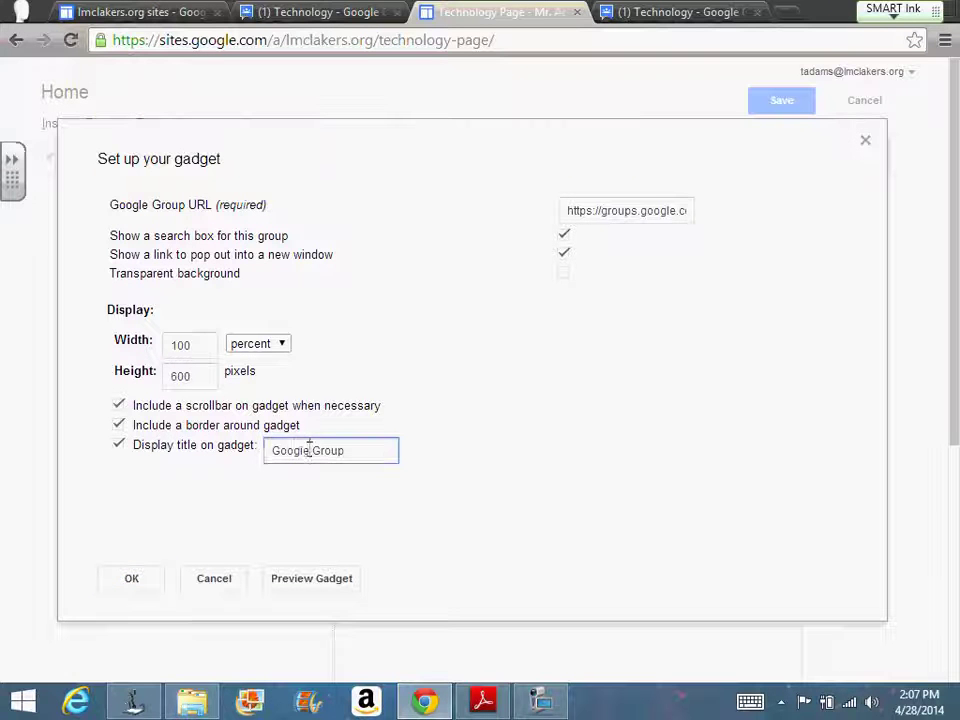
{"action": "key", "text": "BackSpace"}
{"action": "key", "text": "BackSpace"}
{"action": "key", "text": "BackSpace"}
{"action": "key", "text": "BackSpace"}
{"action": "key", "text": "BackSpace"}
{"action": "key", "text": "BackSpace"}
{"action": "key", "text": "BackSpace"}
{"action": "type", "text": "Technolo"}
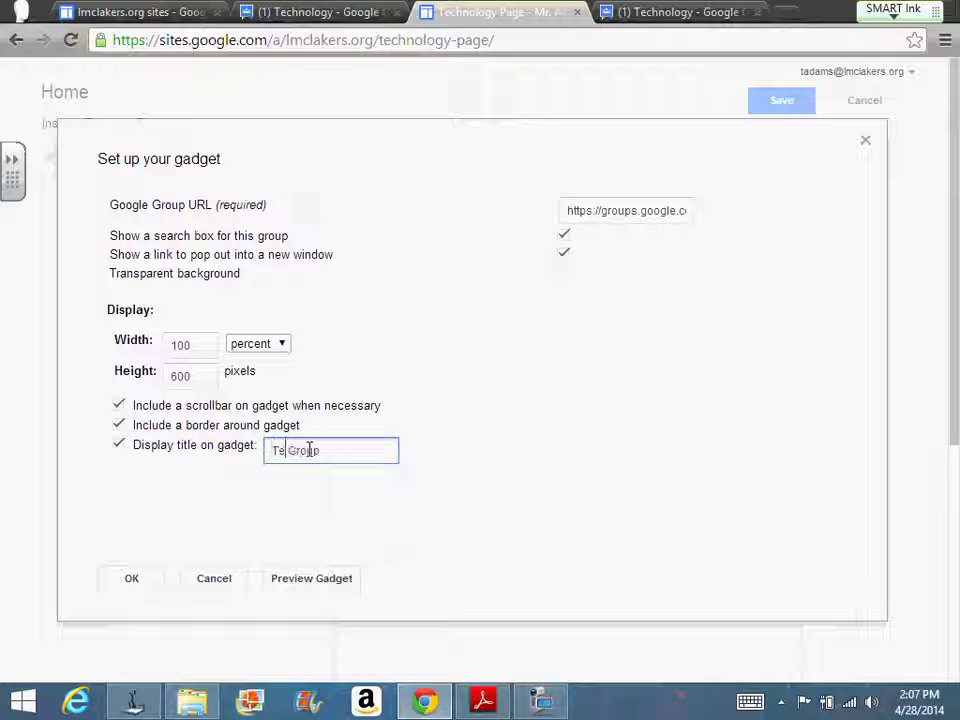
{"action": "type", "text": "gy"}
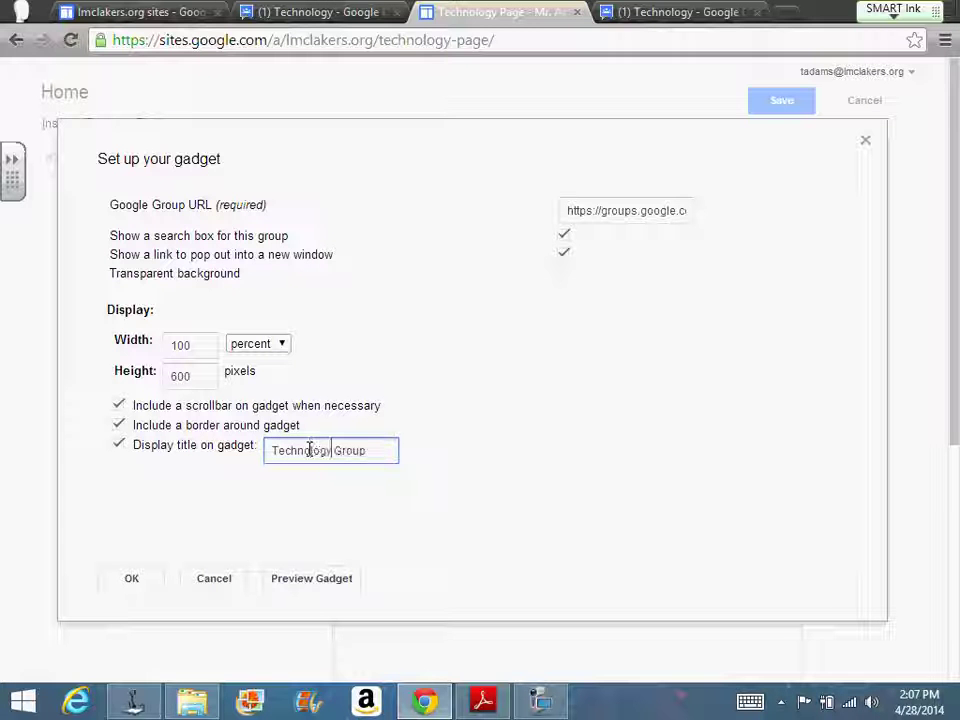
{"action": "left_click", "coordinate": [131, 580]}
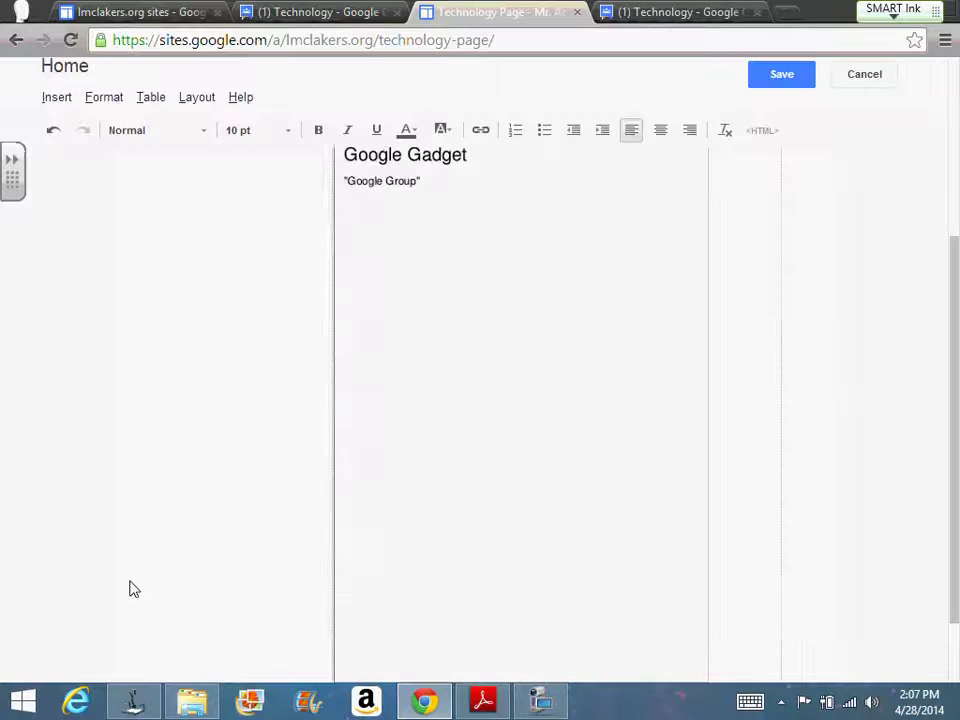
{"action": "left_click", "coordinate": [766, 83]}
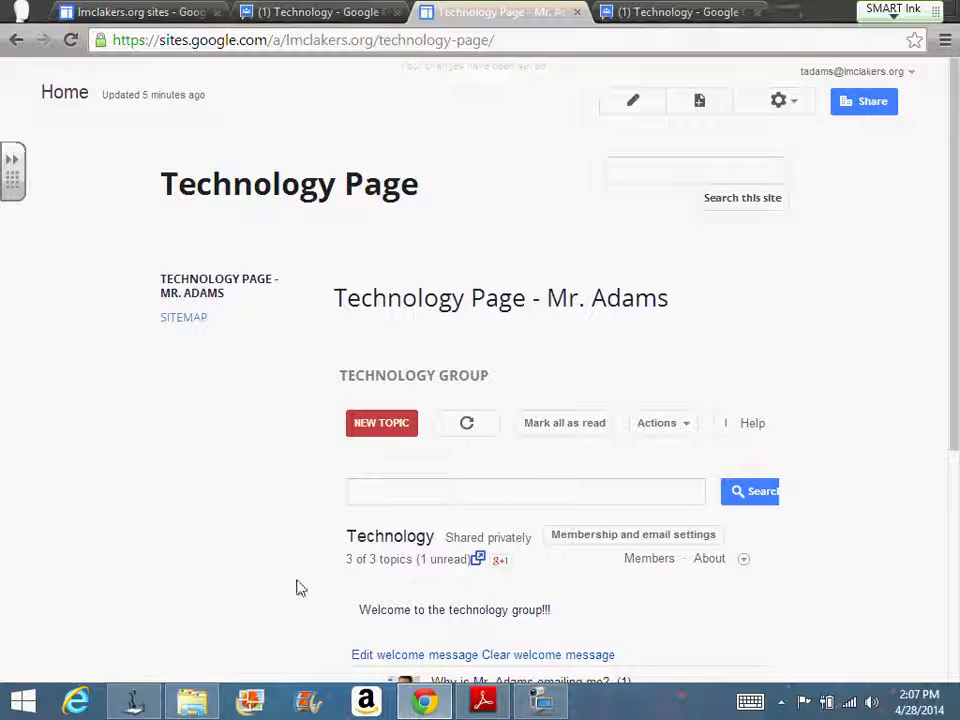
{"action": "mouse_move", "coordinate": [535, 700]}
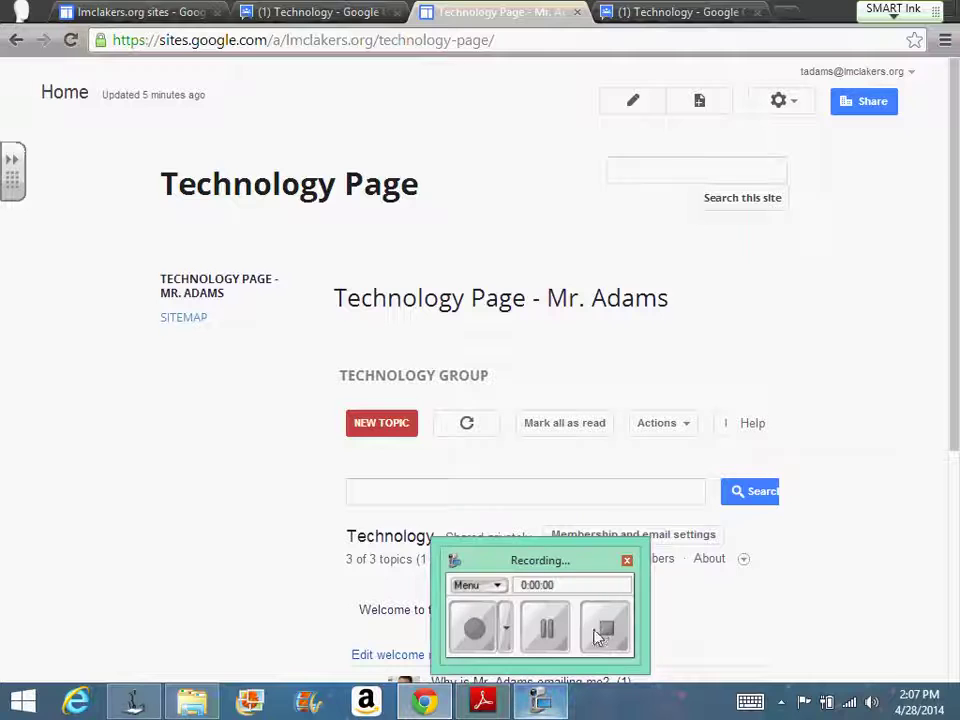